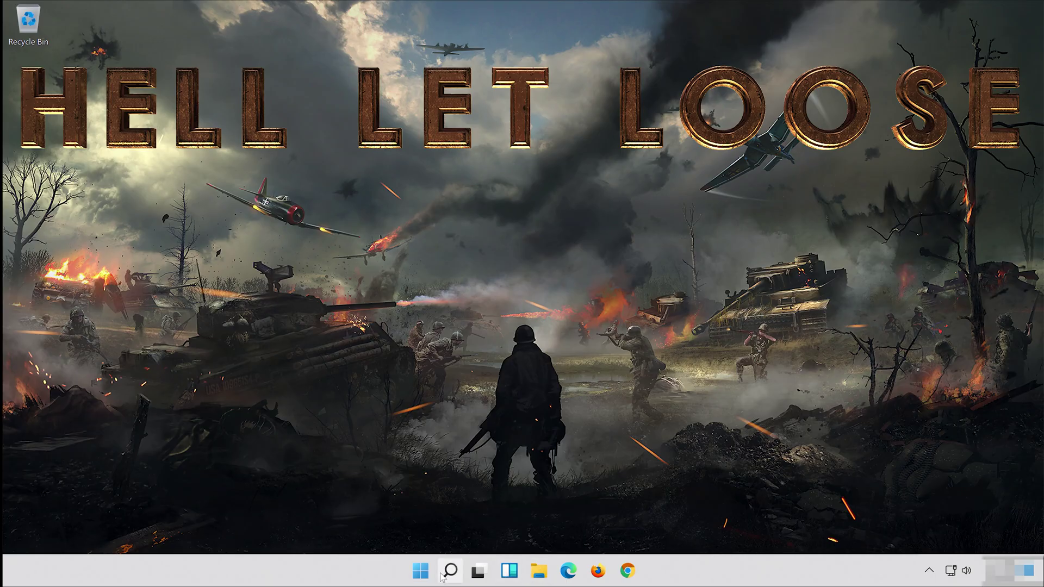
- Open the Sound settings from the Hardware and Sound category of Control Panel
{"action": "left_click", "coordinate": [442, 573]}
{"action": "type", "text": "c"}
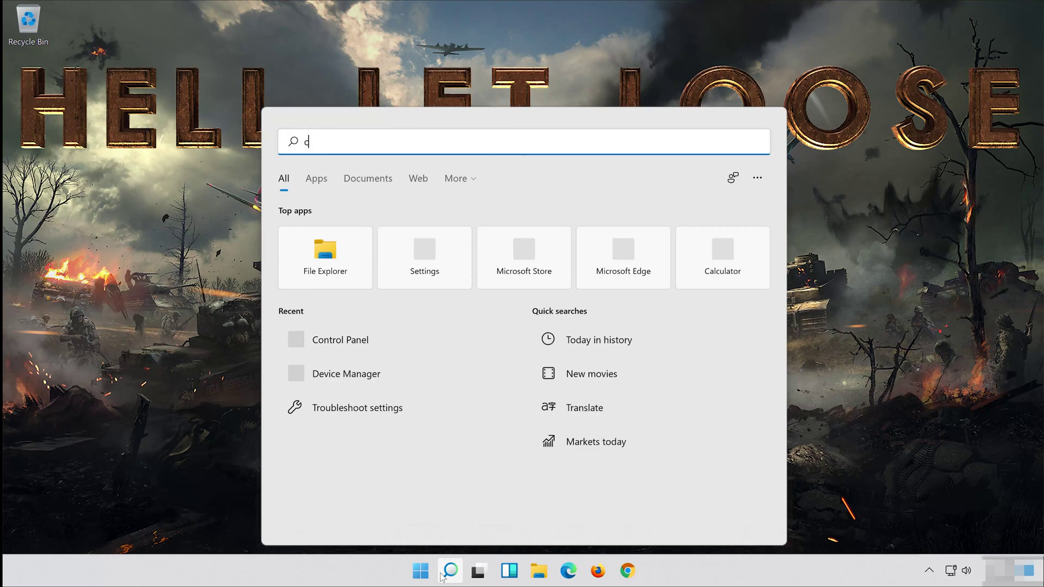
{"action": "type", "text": "ontrol panel"}
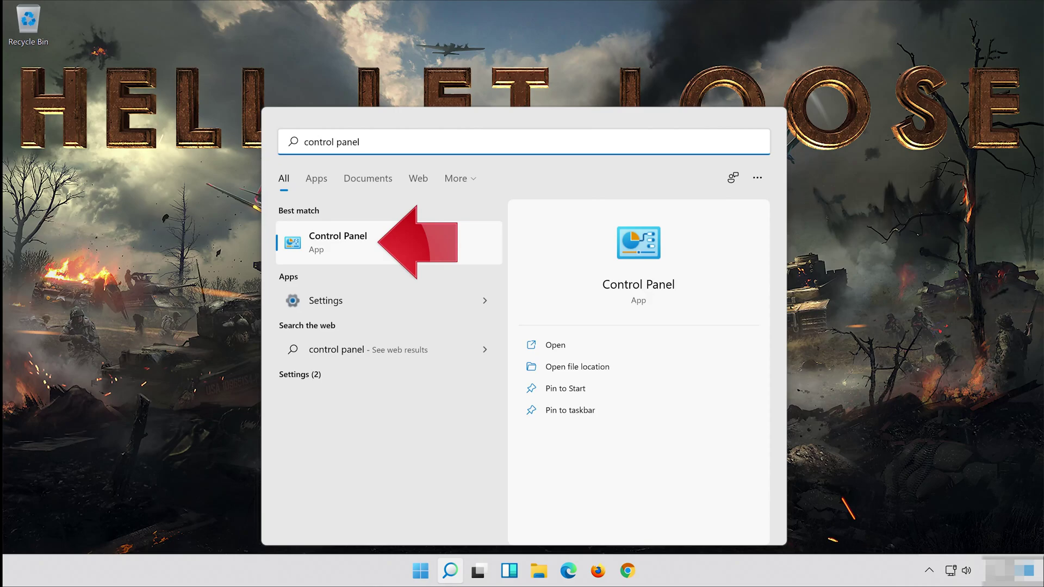
{"action": "left_click", "coordinate": [422, 241]}
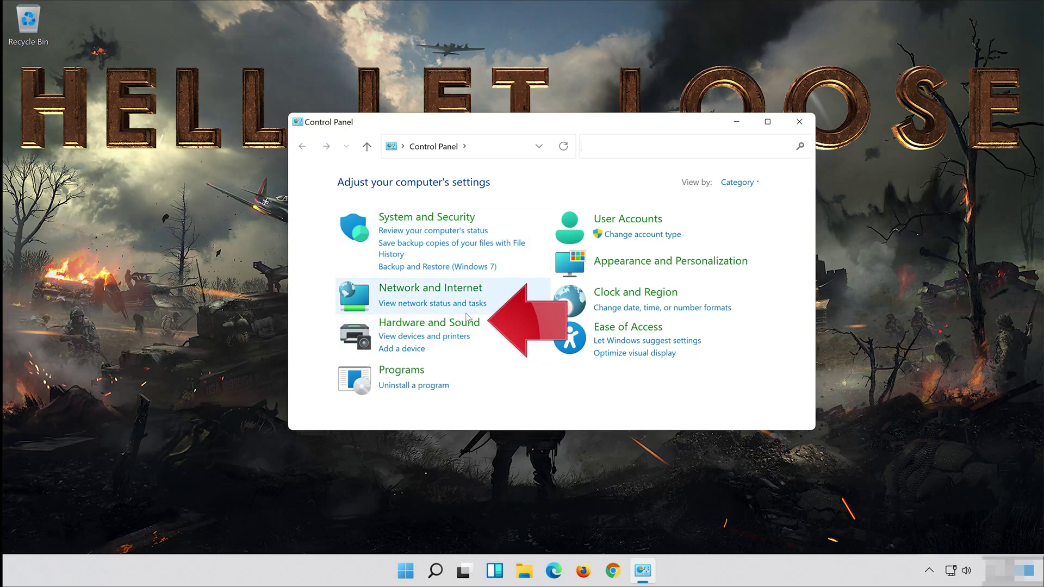
{"action": "left_click", "coordinate": [434, 324]}
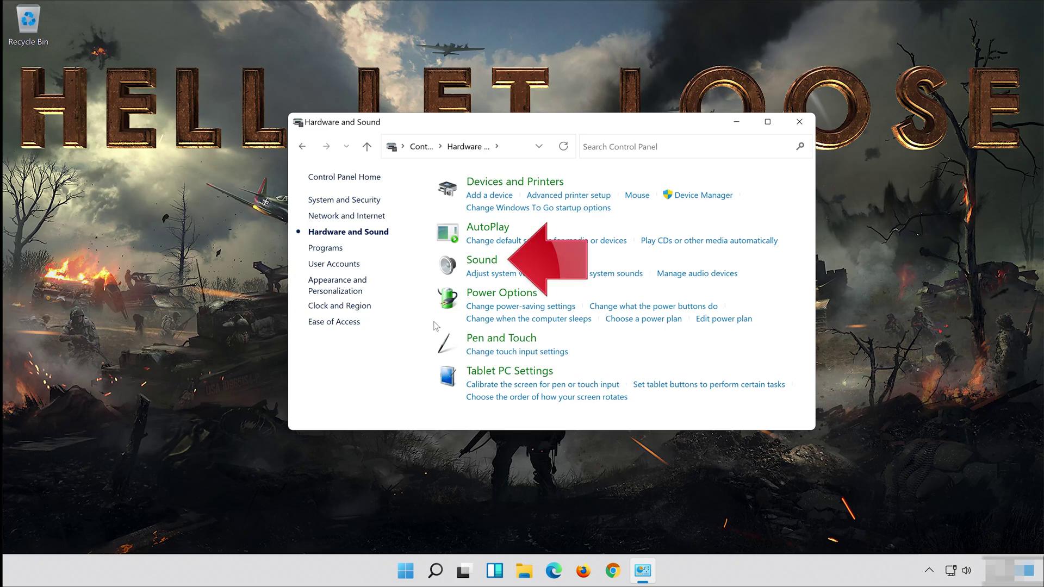
{"action": "left_click", "coordinate": [482, 267]}
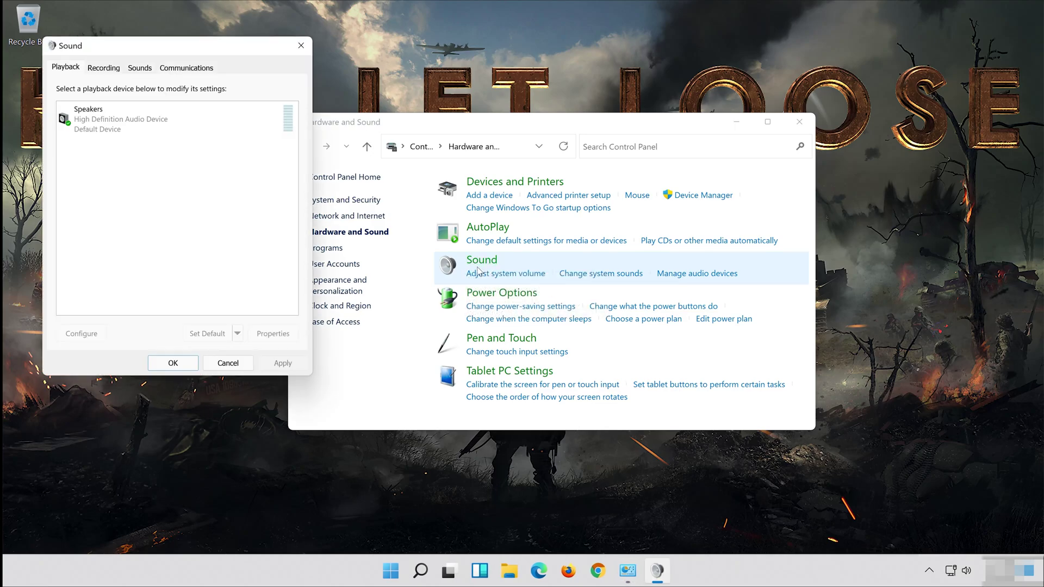
- Close the Control Panel window and select the Microphone among the recording devices in the Sound dialog
{"action": "left_click_drag", "start_coordinate": [194, 41], "coordinate": [570, 93]}
{"action": "left_click", "coordinate": [800, 121]}
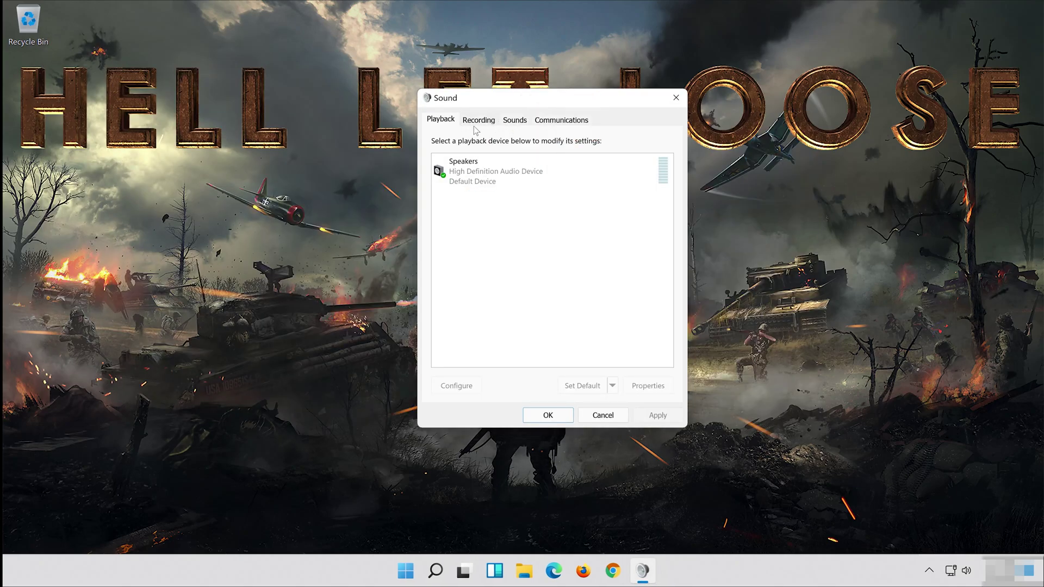
{"action": "left_click", "coordinate": [480, 121]}
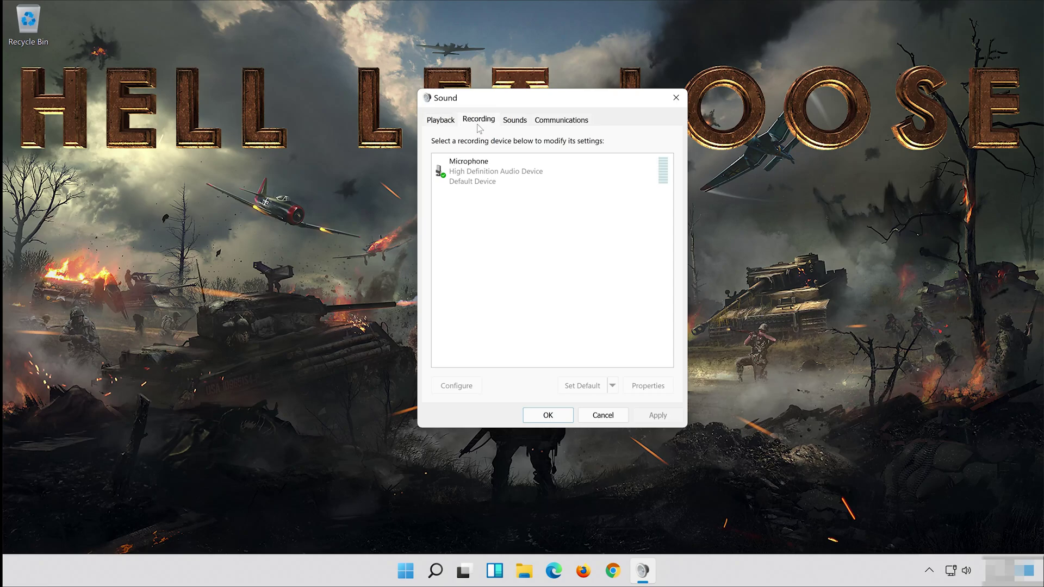
{"action": "left_click", "coordinate": [486, 172]}
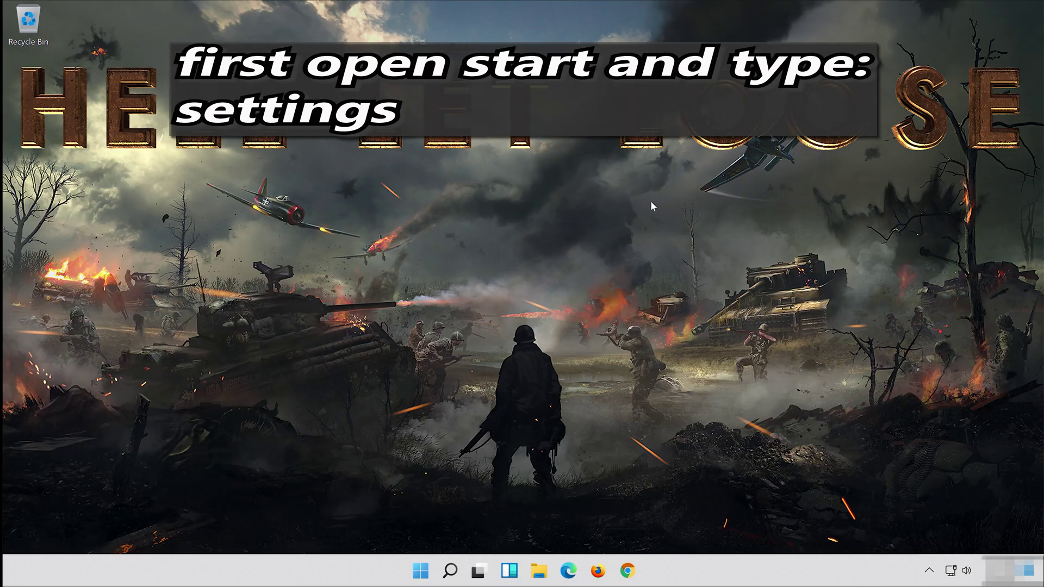
- Open the Privacy & security page of the Windows Settings app
{"action": "left_click", "coordinate": [451, 571]}
{"action": "type", "text": "se"}
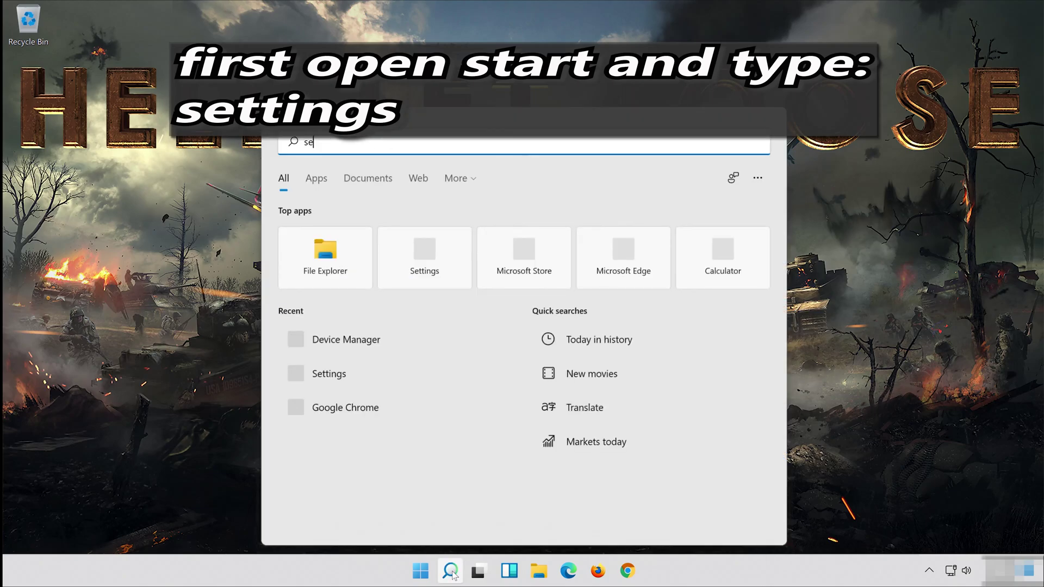
{"action": "type", "text": "ttings"}
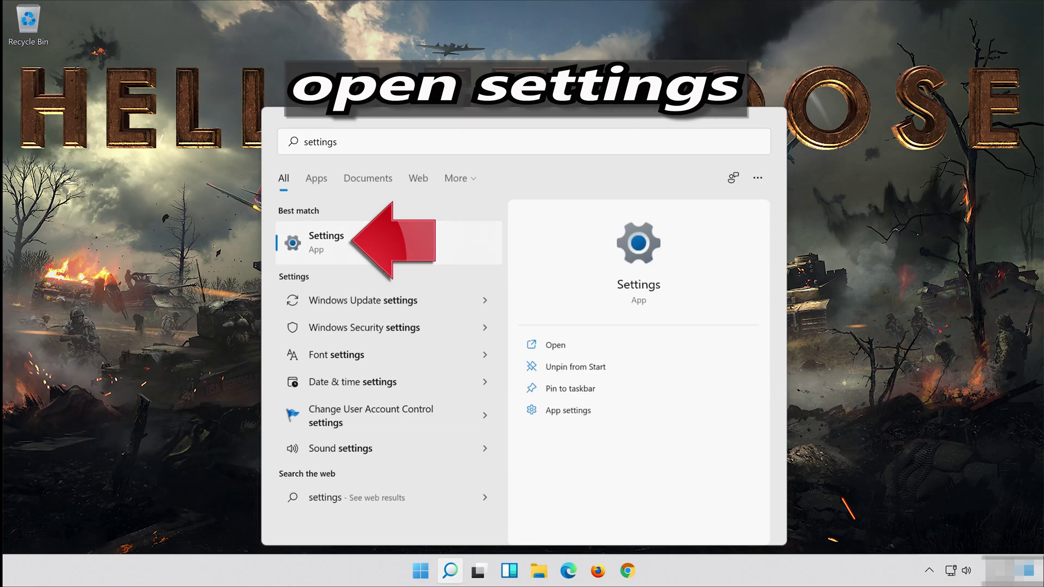
{"action": "left_click", "coordinate": [396, 246]}
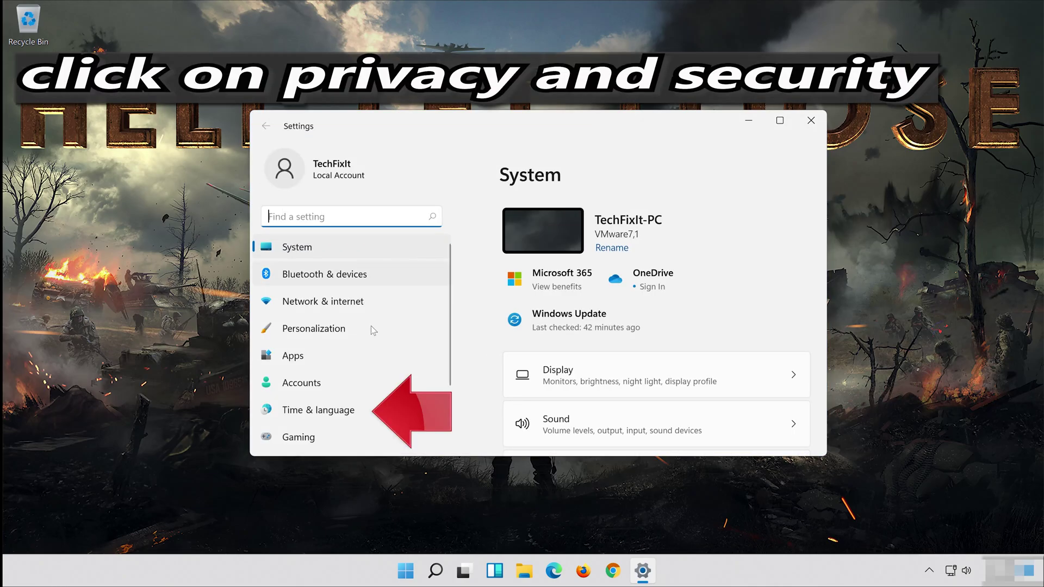
{"action": "scroll", "coordinate": [371, 326], "scroll_direction": "down", "scroll_amount": 3}
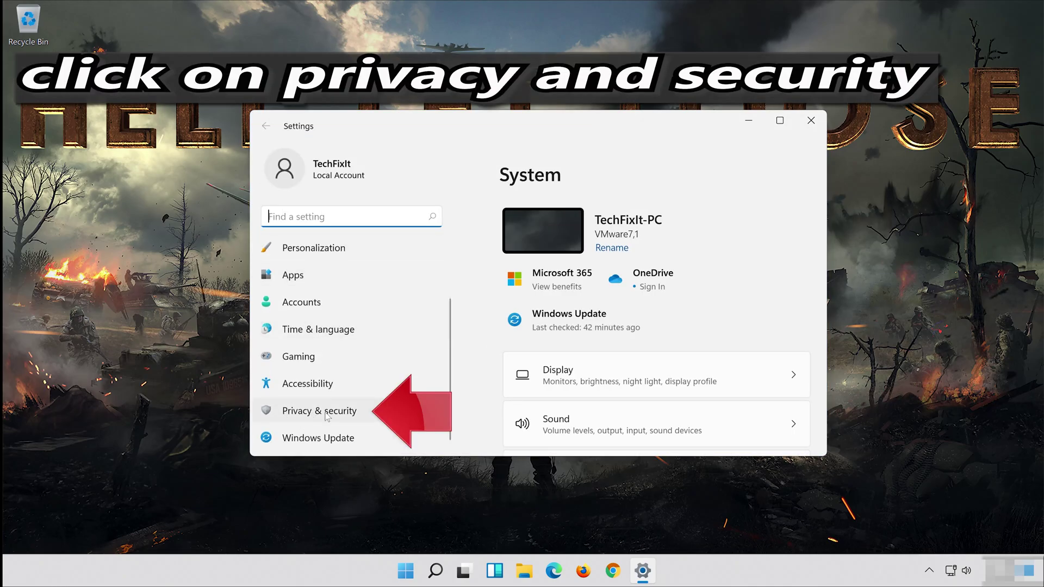
{"action": "left_click", "coordinate": [359, 412]}
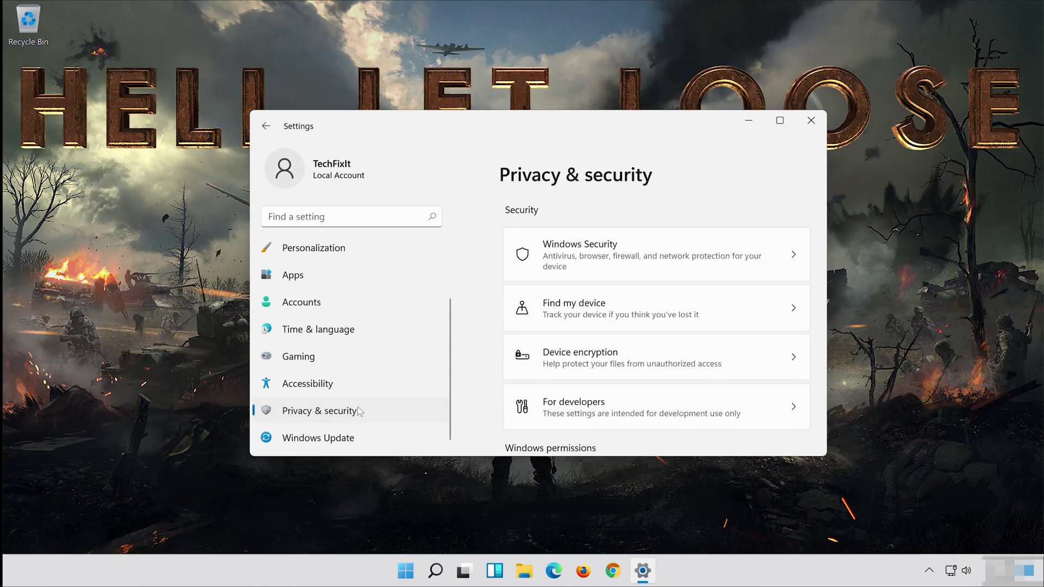
- Turn on "Microphone access" and "Let apps access your microphone" in the Microphone permissions
{"action": "scroll", "coordinate": [631, 352], "scroll_direction": "down", "scroll_amount": 10}
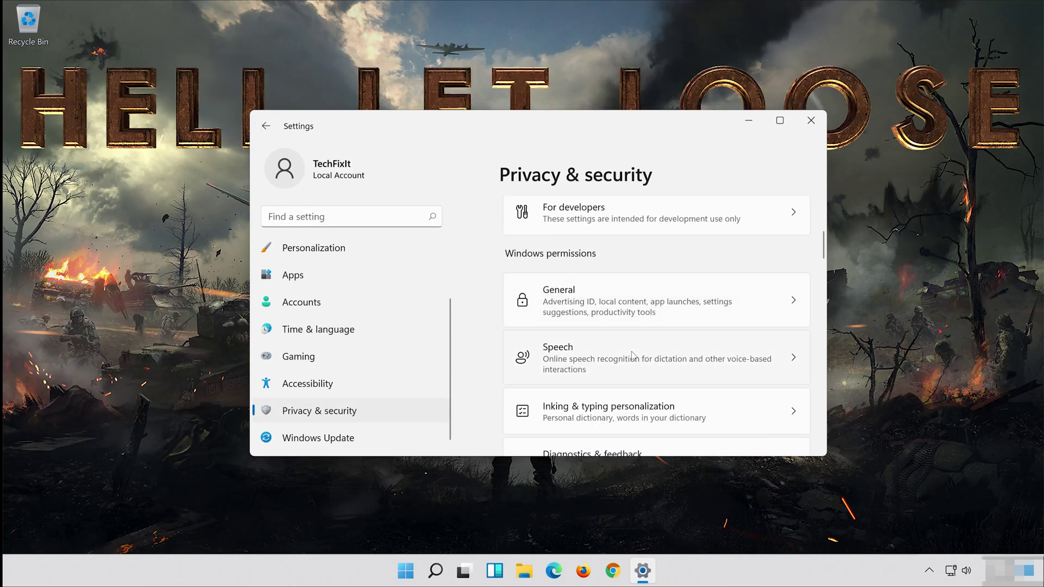
{"action": "scroll", "coordinate": [631, 352], "scroll_direction": "down", "scroll_amount": 3}
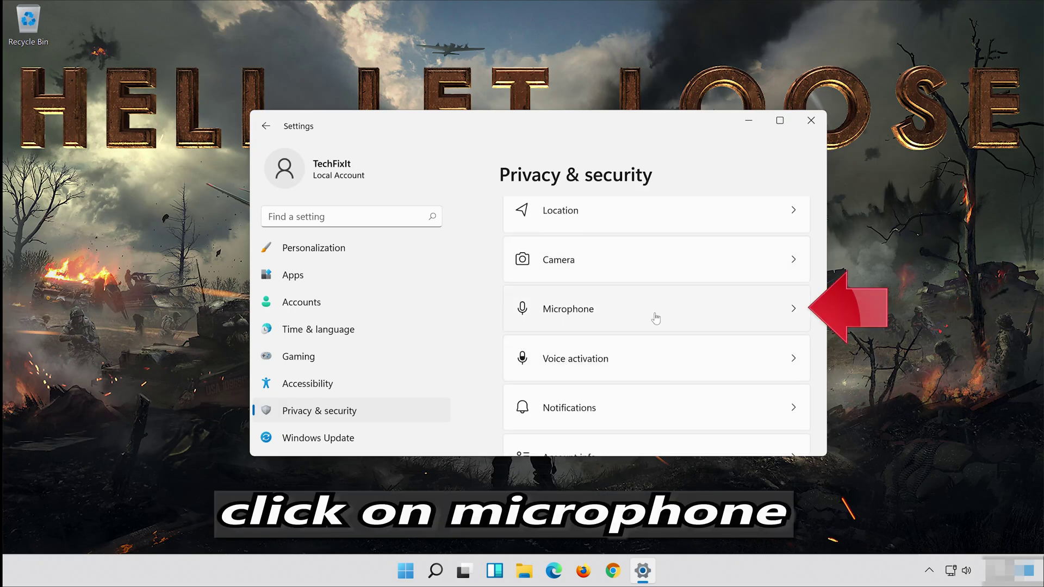
{"action": "left_click", "coordinate": [675, 316]}
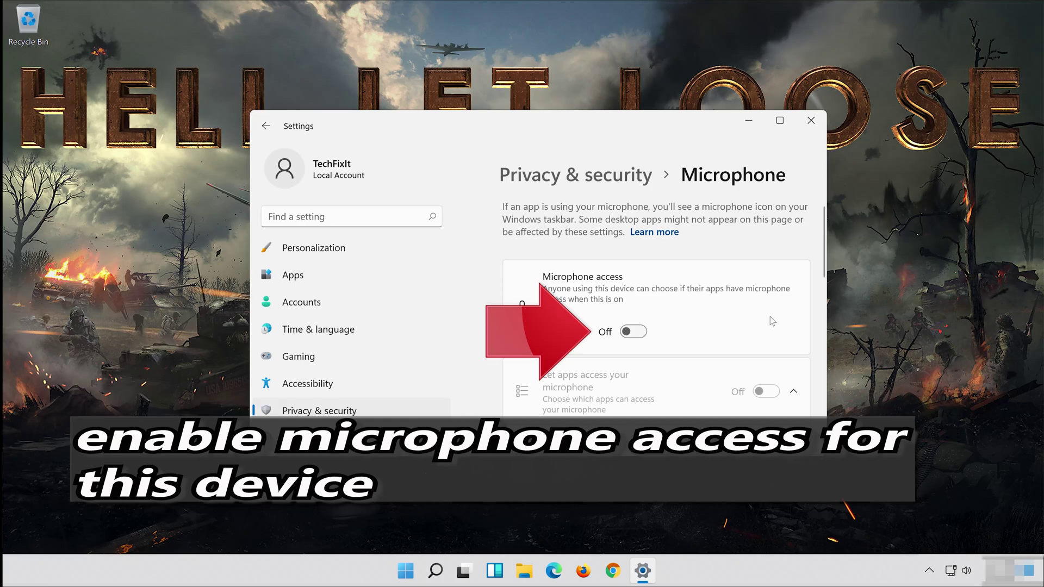
{"action": "left_click", "coordinate": [640, 332]}
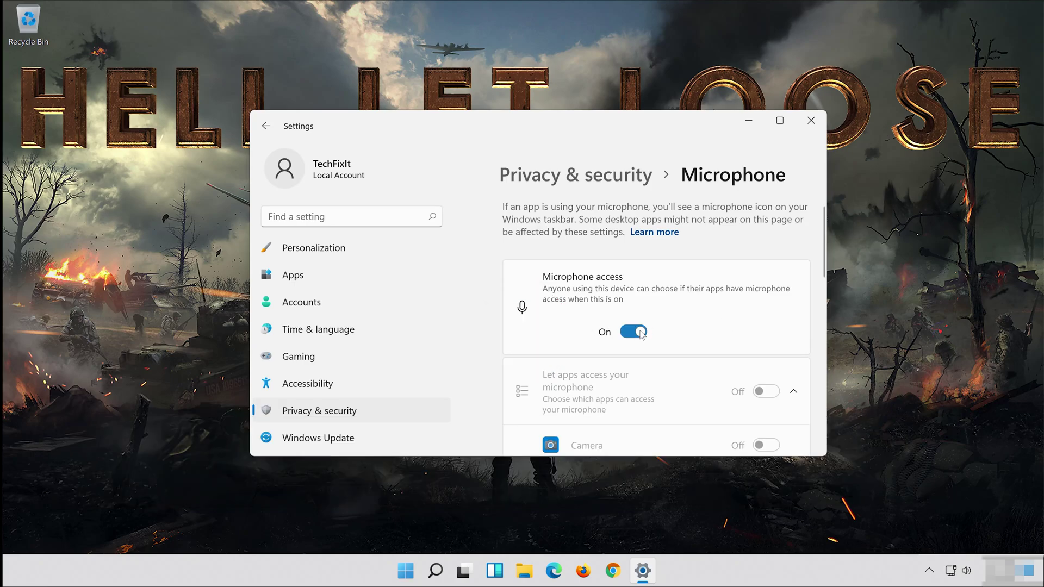
{"action": "scroll", "coordinate": [728, 289], "scroll_direction": "down", "scroll_amount": 2}
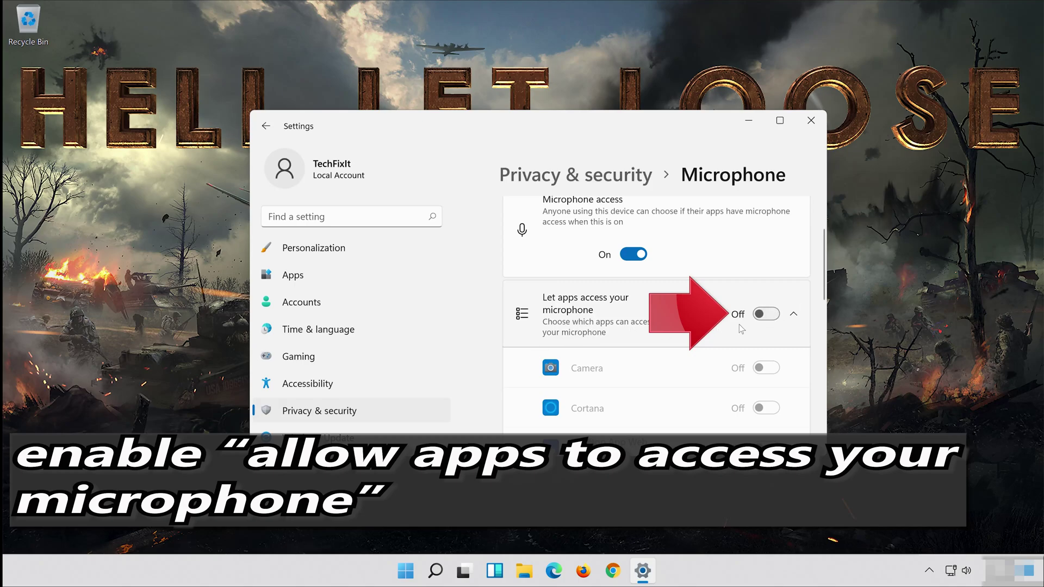
{"action": "left_click", "coordinate": [774, 315]}
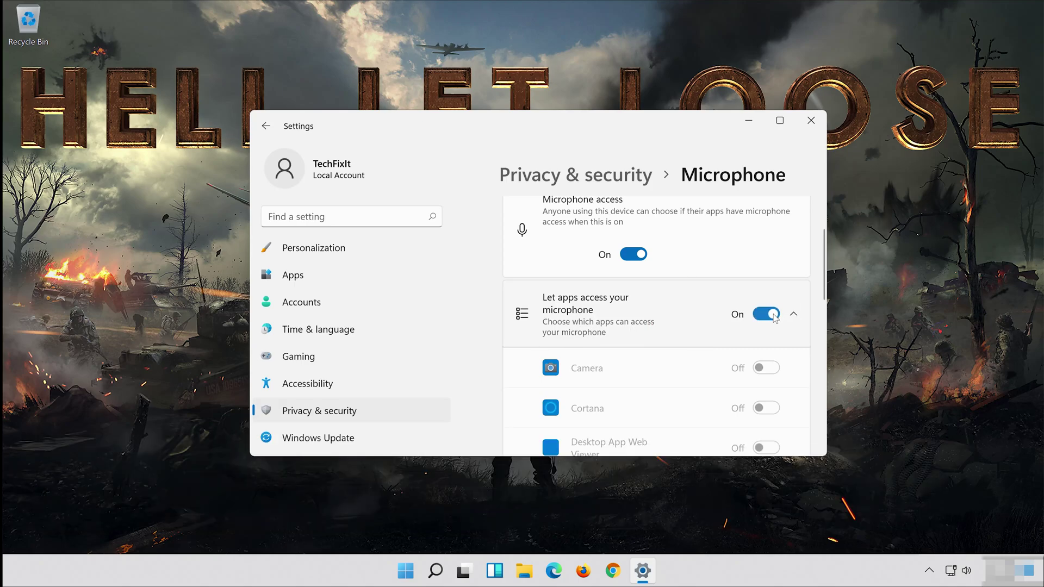
- Review the per-app microphone permissions, turn on "Let desktop apps access your microphone" and close Settings
{"action": "scroll", "coordinate": [778, 283], "scroll_direction": "down", "scroll_amount": 3}
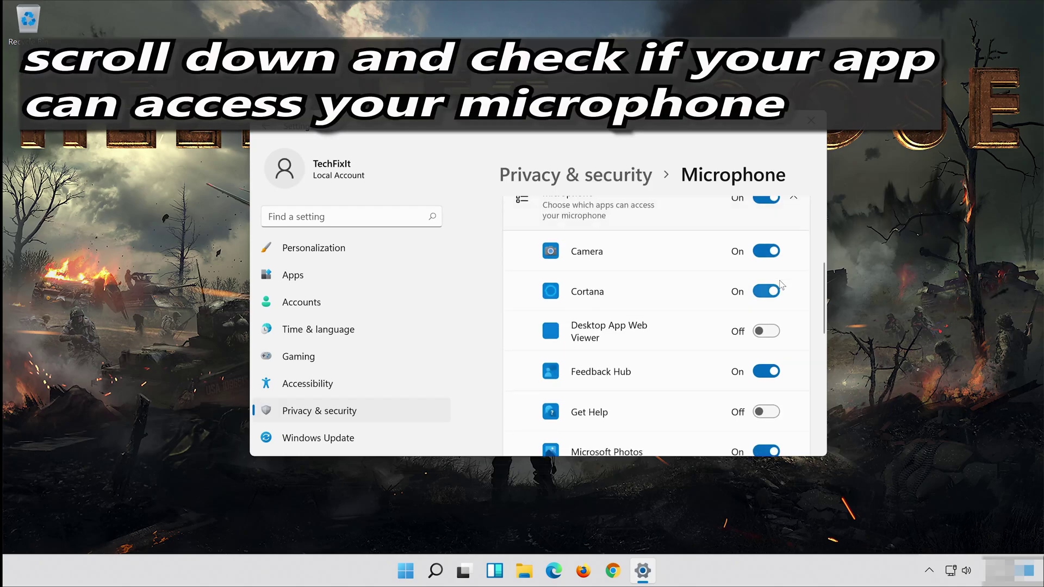
{"action": "scroll", "coordinate": [754, 294], "scroll_direction": "down", "scroll_amount": 1}
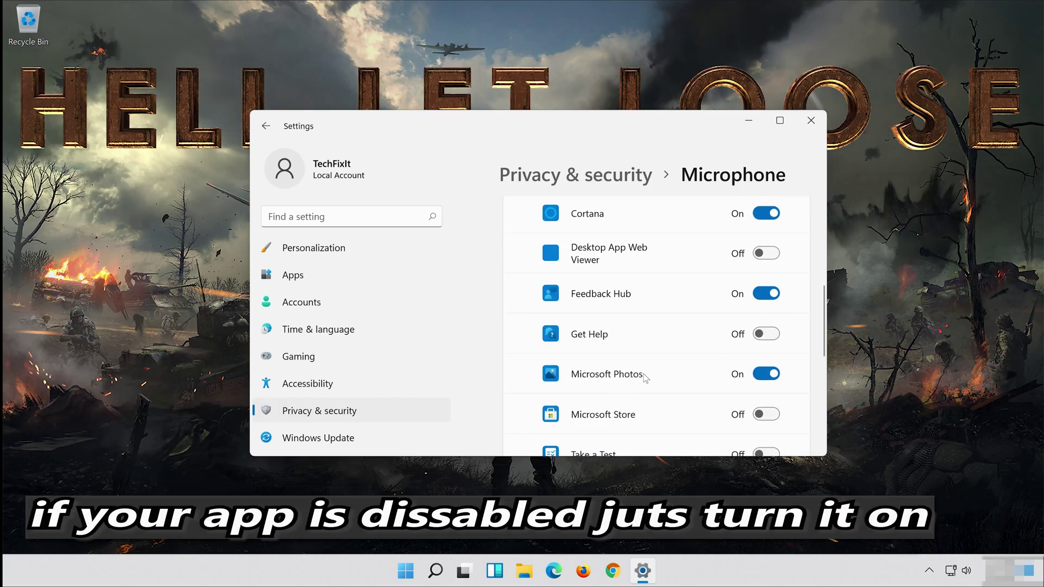
{"action": "scroll", "coordinate": [723, 381], "scroll_direction": "down", "scroll_amount": 5}
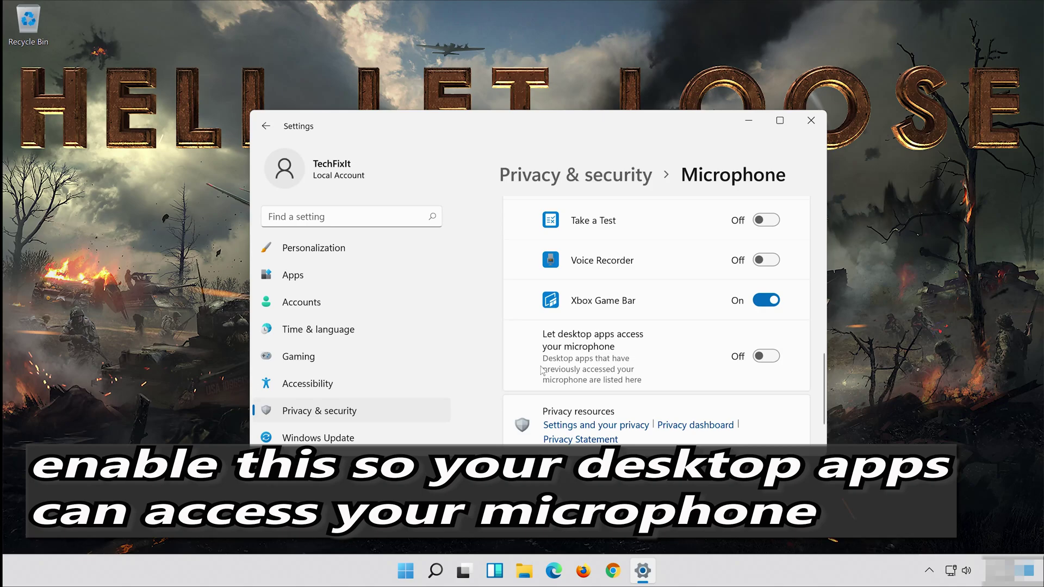
{"action": "left_click", "coordinate": [770, 361]}
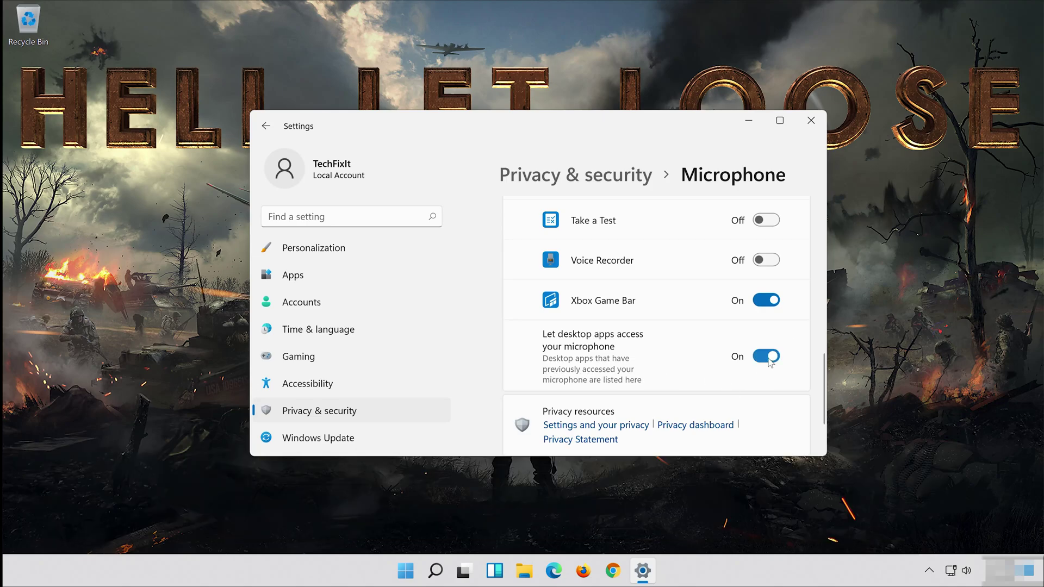
{"action": "left_click", "coordinate": [811, 120]}
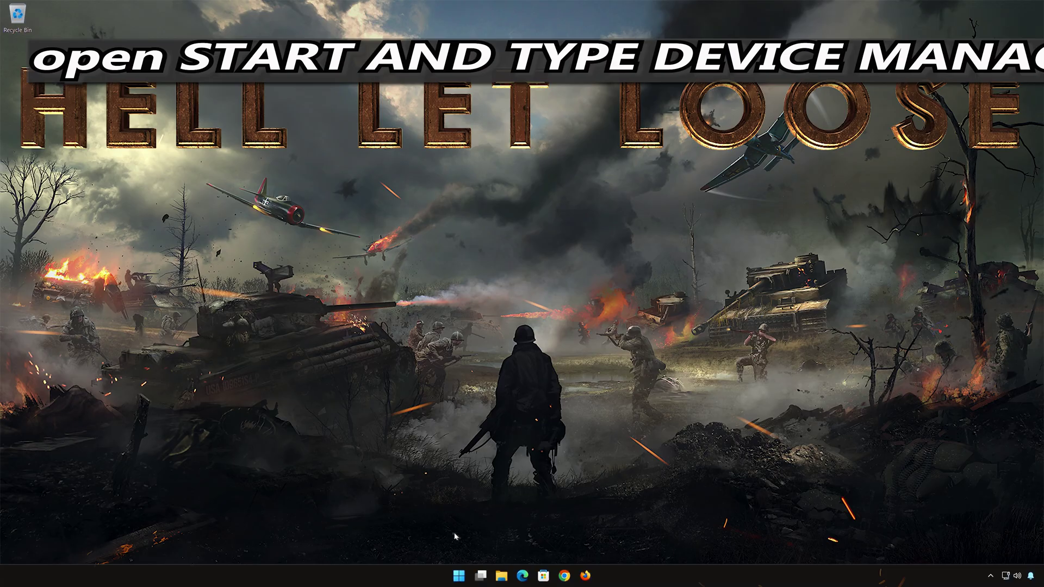
- Find and open Device Manager, and move its window toward the middle of the desktop
{"action": "left_click", "coordinate": [458, 578]}
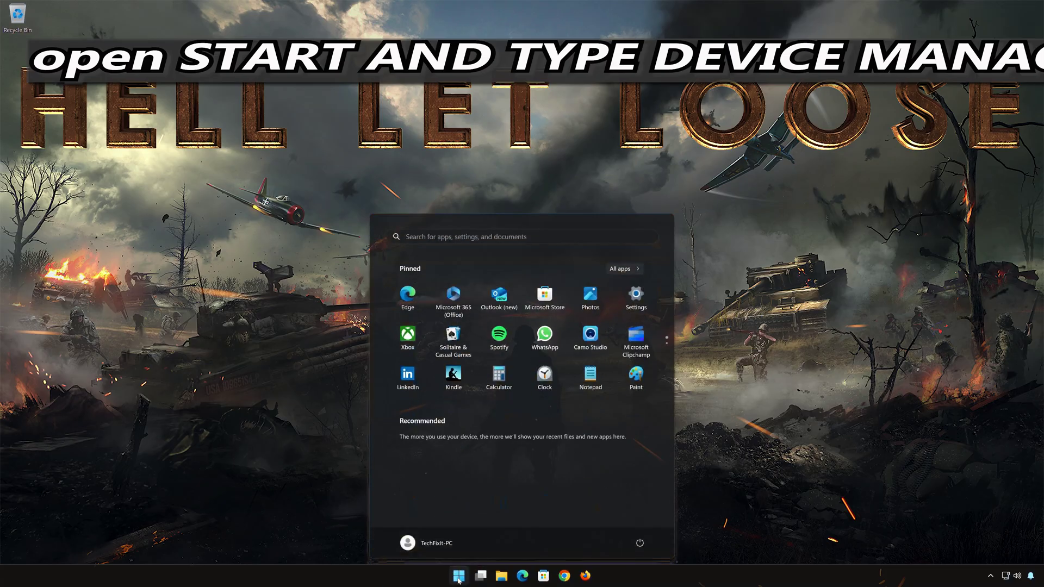
{"action": "type", "text": "devic"}
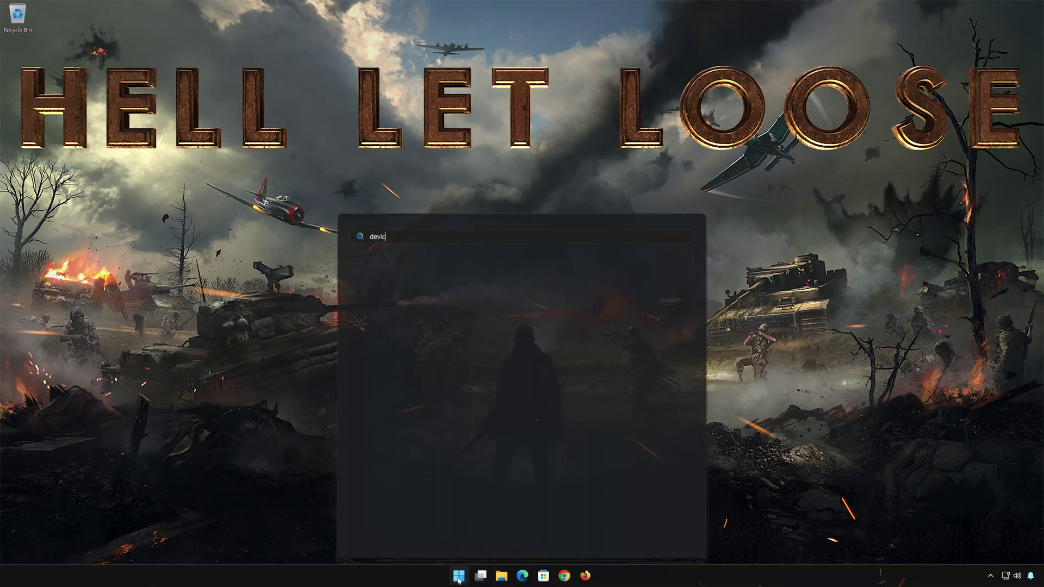
{"action": "type", "text": "e manager"}
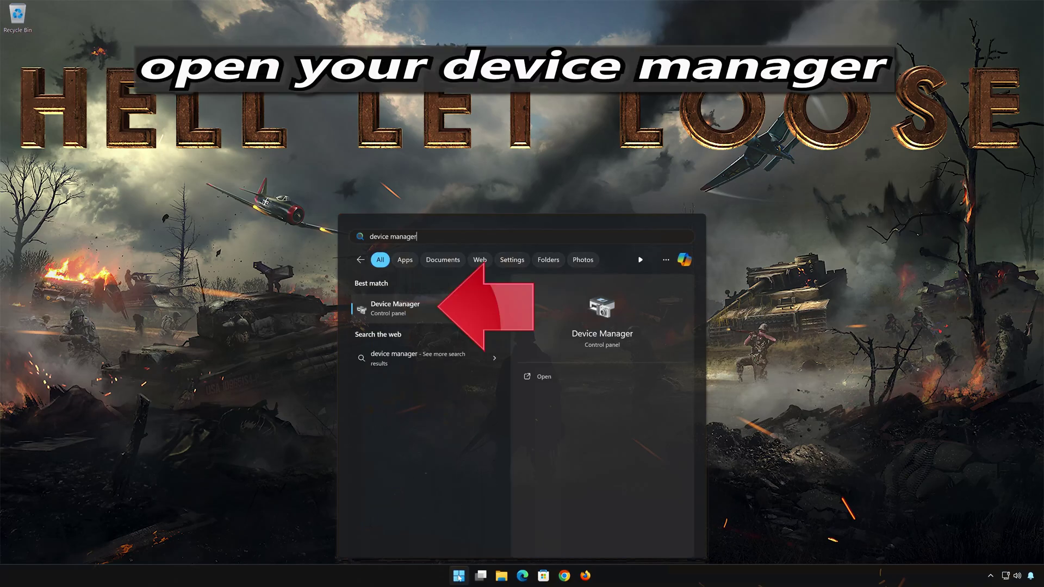
{"action": "left_click", "coordinate": [404, 313]}
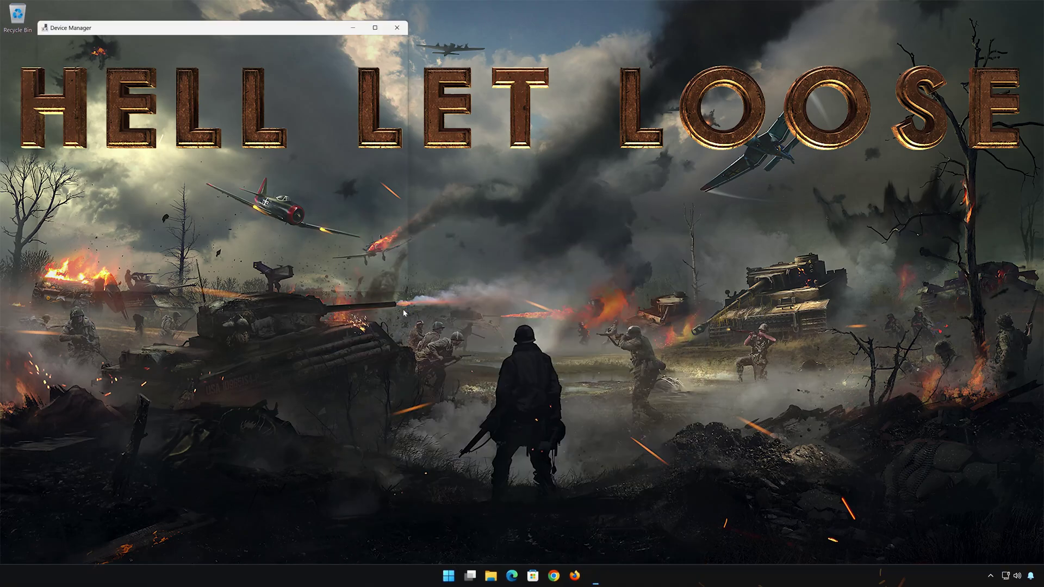
{"action": "left_click_drag", "start_coordinate": [265, 32], "coordinate": [617, 141]}
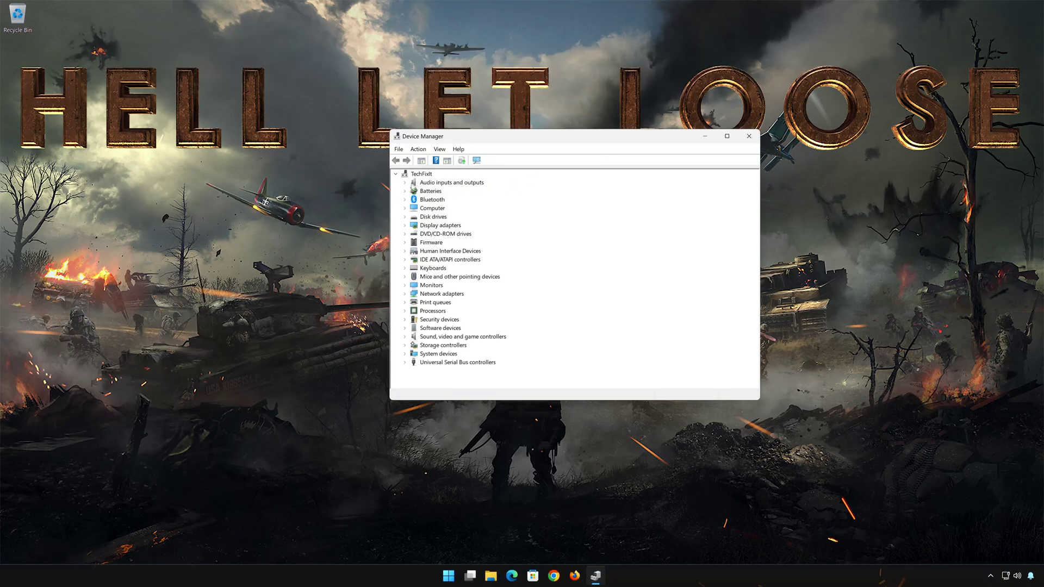
- Start a driver update from the properties of Microphone (High Definition Audio Device) under Audio inputs and outputs
{"action": "left_click", "coordinate": [404, 183]}
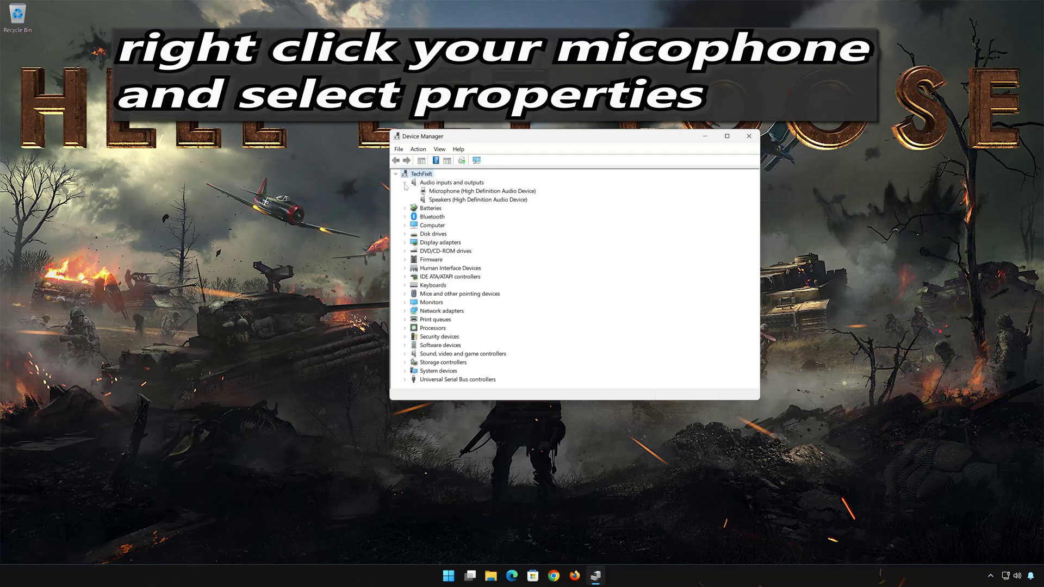
{"action": "left_click", "coordinate": [435, 194]}
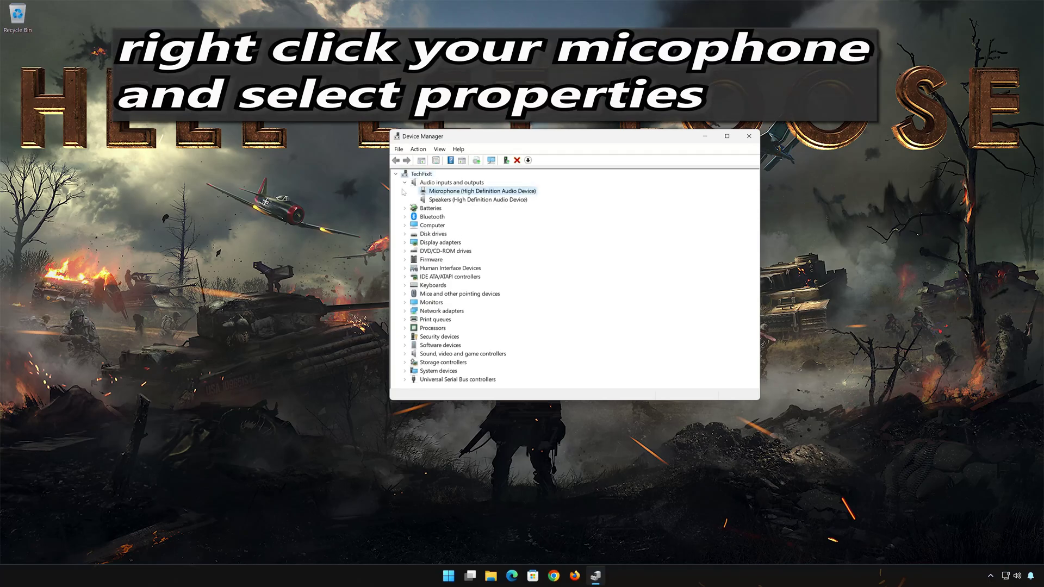
{"action": "right_click", "coordinate": [457, 197]}
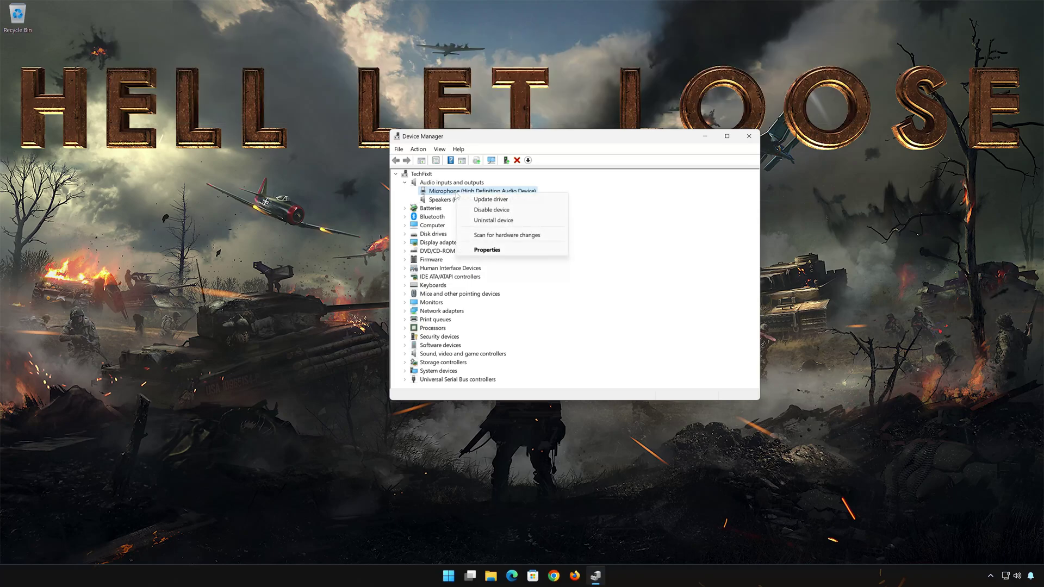
{"action": "left_click", "coordinate": [495, 251]}
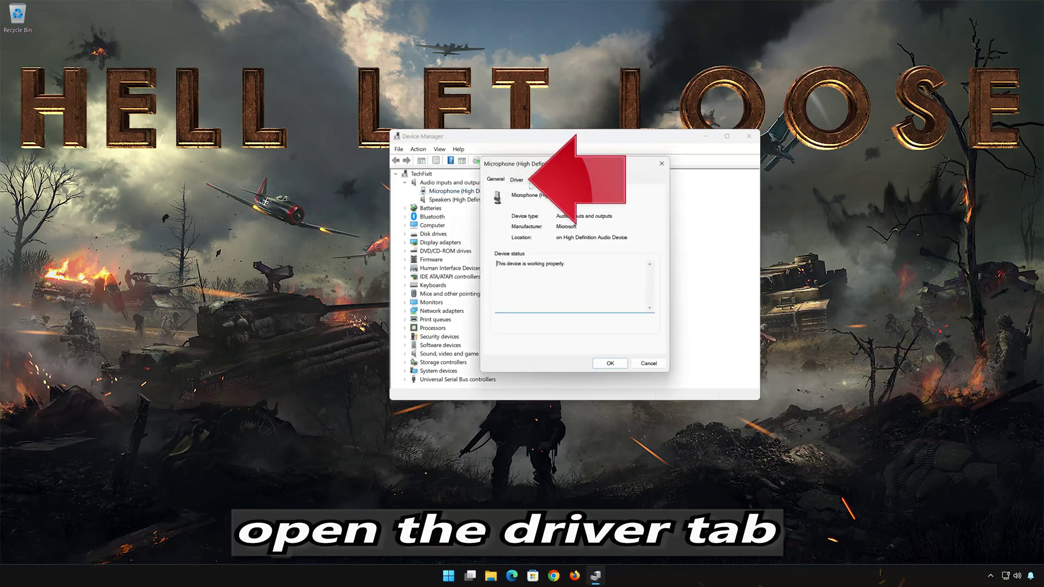
{"action": "left_click", "coordinate": [518, 181]}
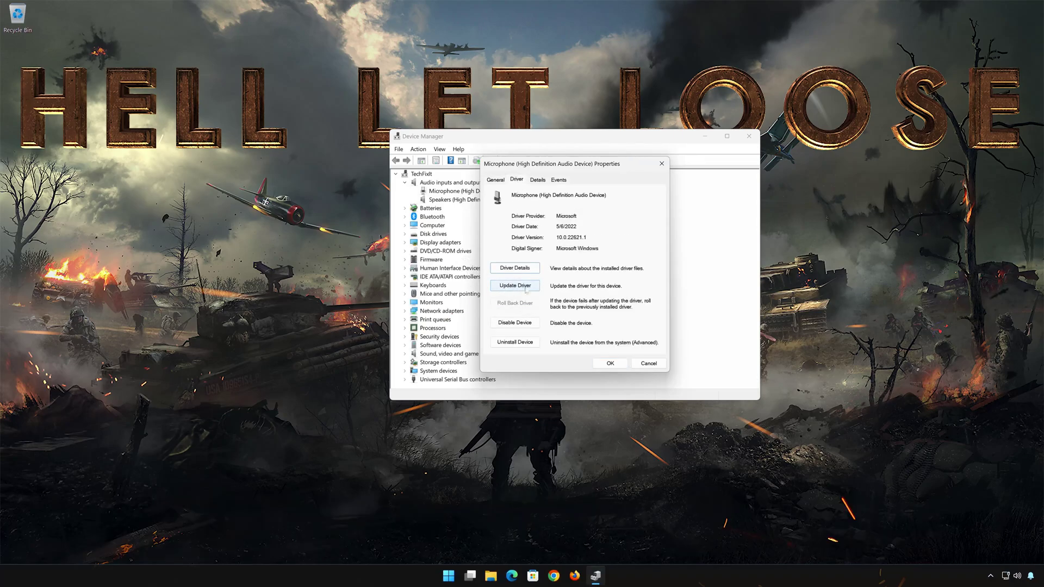
{"action": "left_click", "coordinate": [509, 286]}
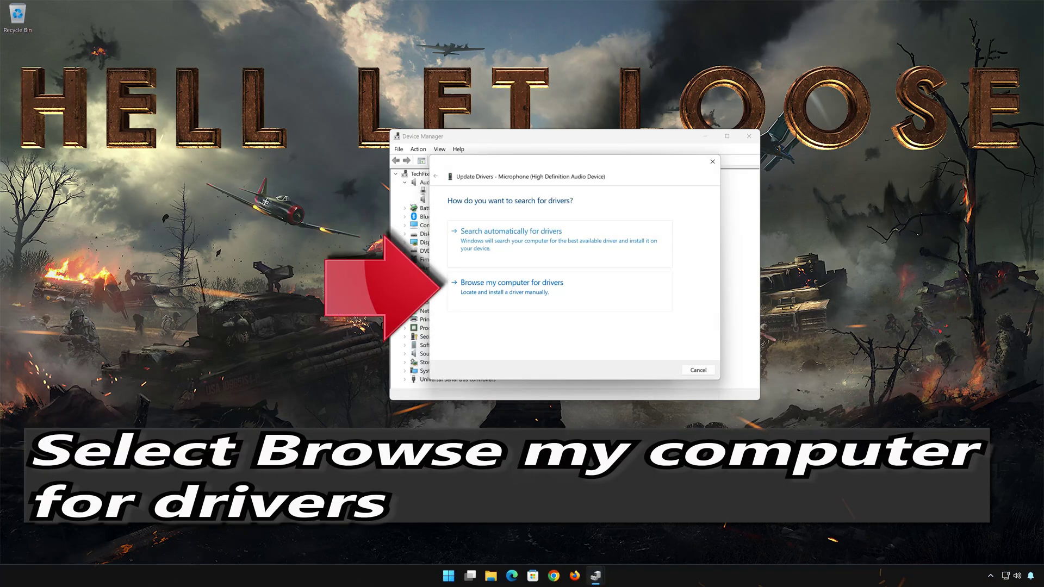
- Manually install the "Generic software device" driver from the list of drivers available on the computer, and close the microphone properties and Device Manager
{"action": "left_click", "coordinate": [565, 290]}
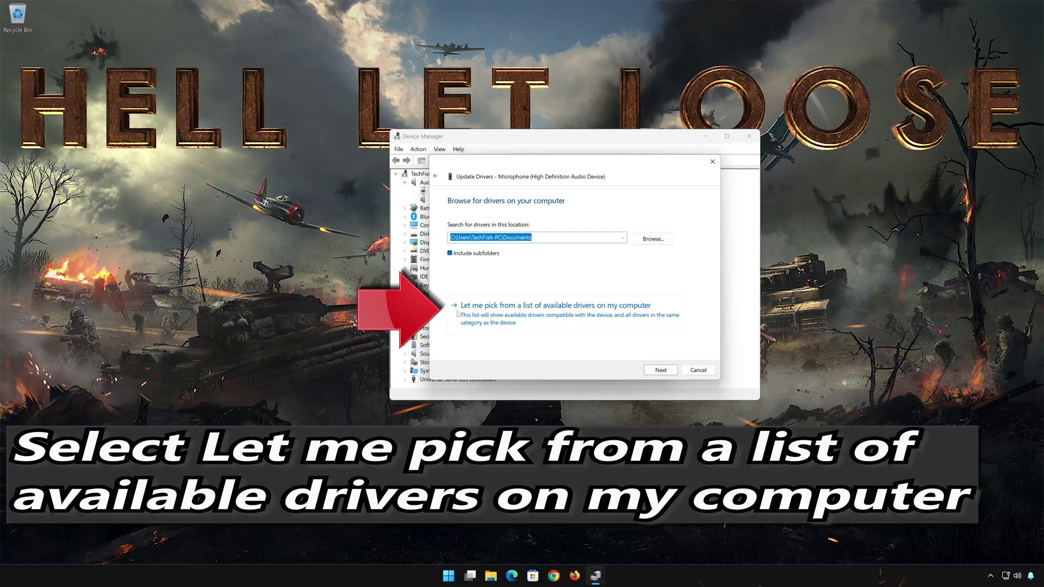
{"action": "left_click", "coordinate": [565, 318]}
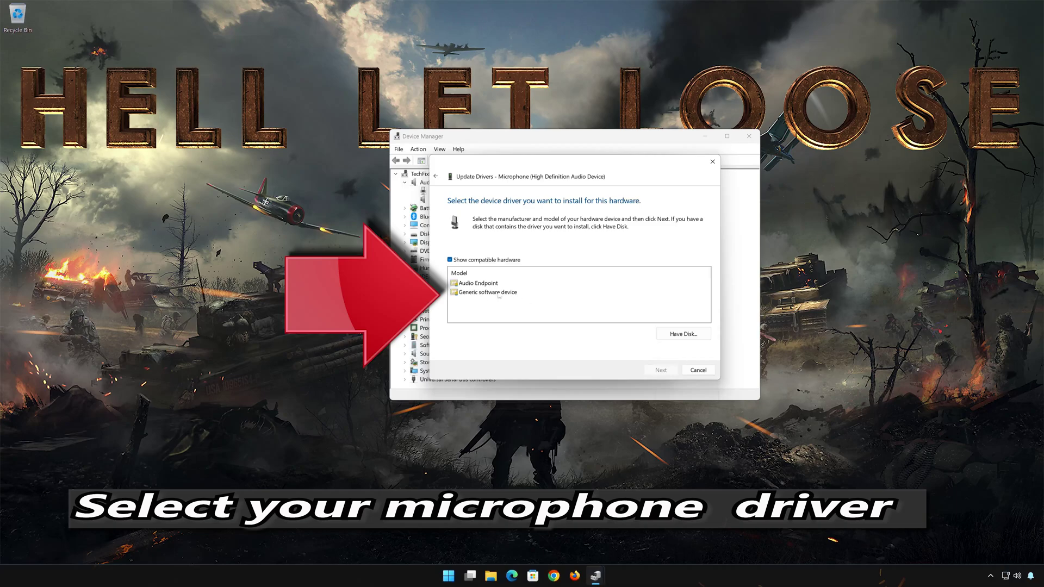
{"action": "left_click", "coordinate": [483, 293]}
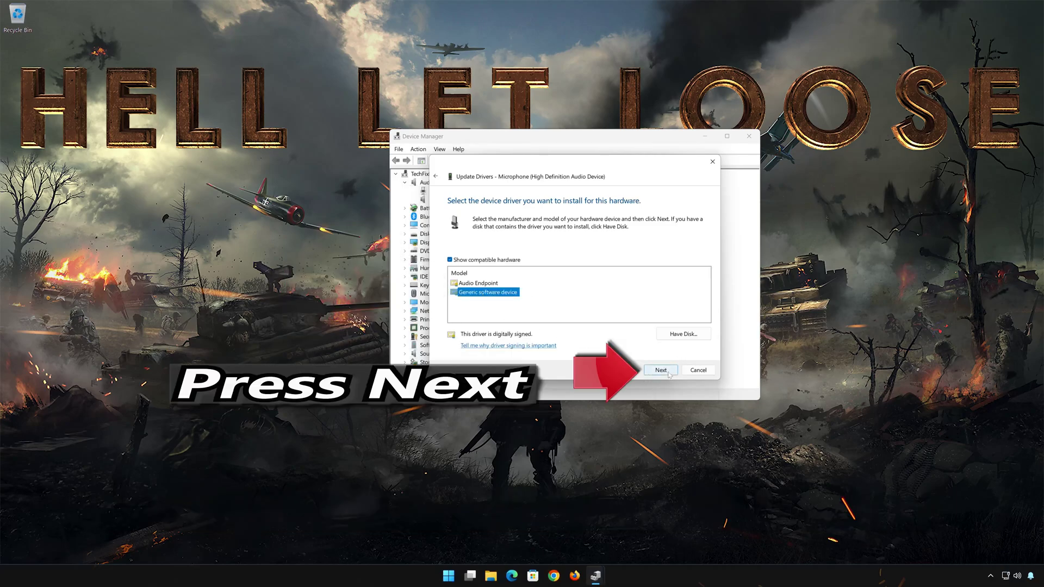
{"action": "left_click", "coordinate": [661, 370]}
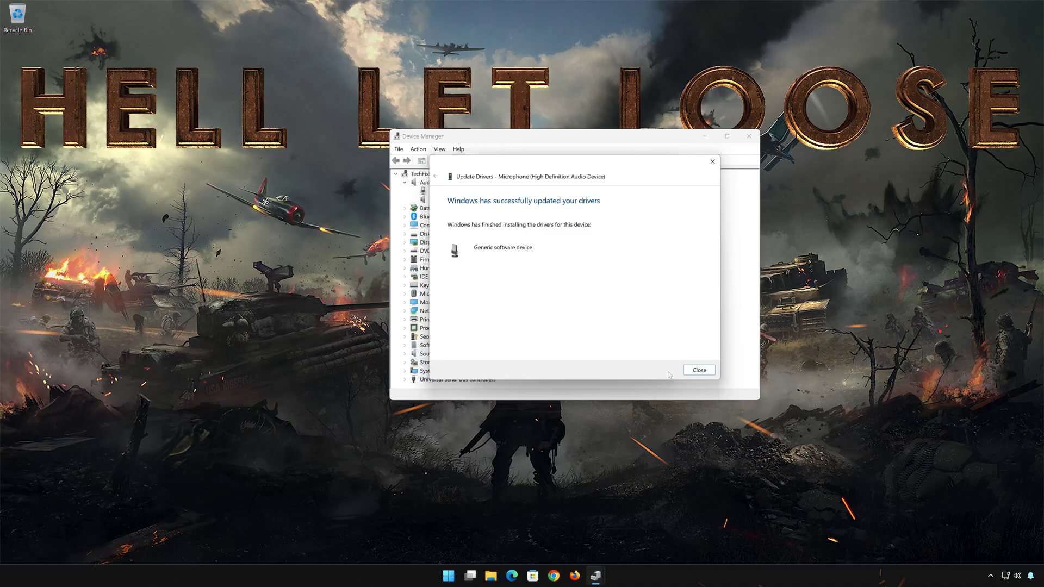
{"action": "left_click", "coordinate": [700, 370]}
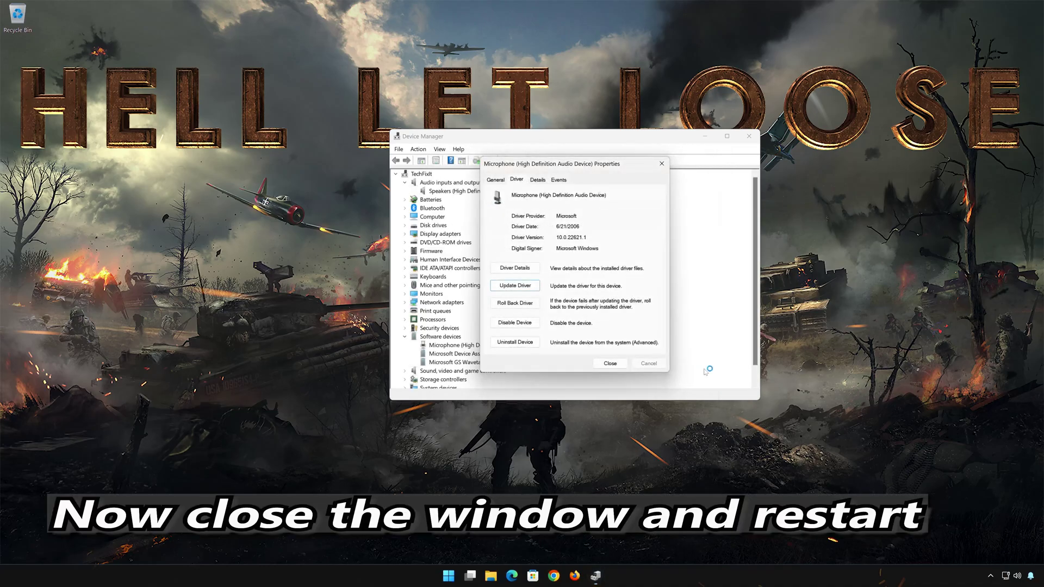
{"action": "left_click", "coordinate": [610, 363]}
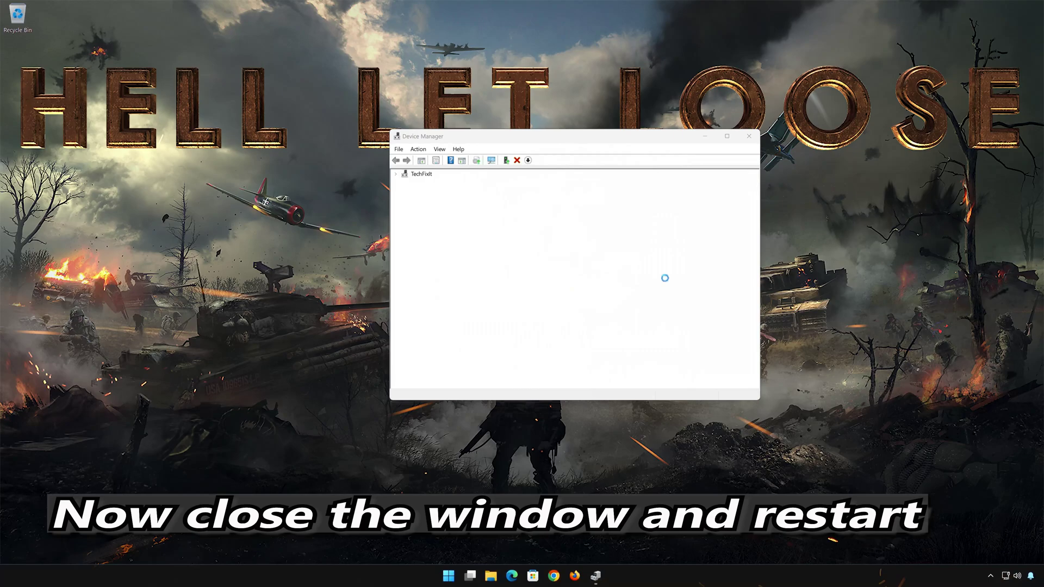
{"action": "left_click", "coordinate": [749, 136]}
- Restart the computer
{"action": "left_click", "coordinate": [459, 576]}
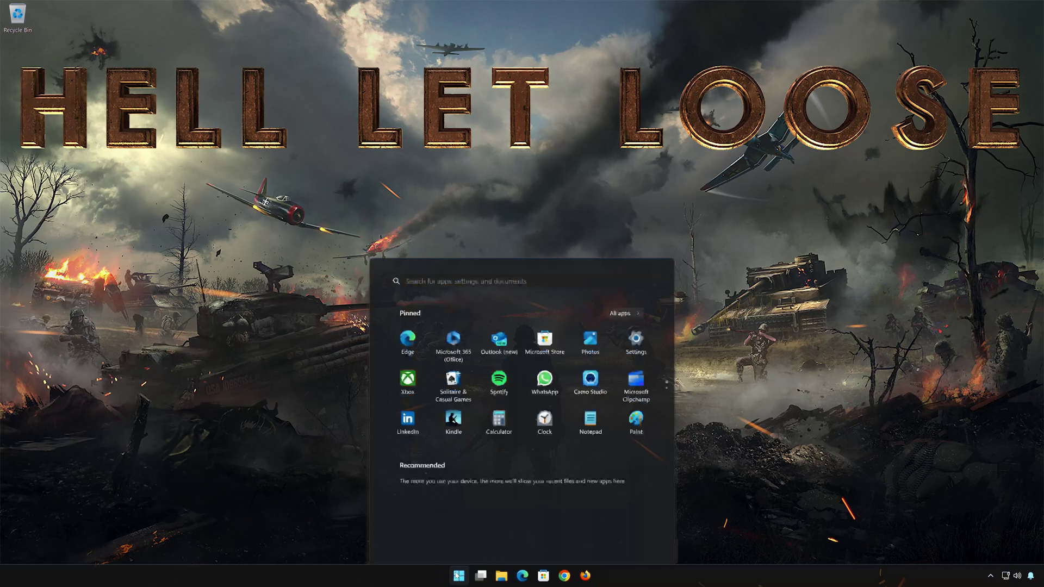
{"action": "left_click", "coordinate": [638, 541]}
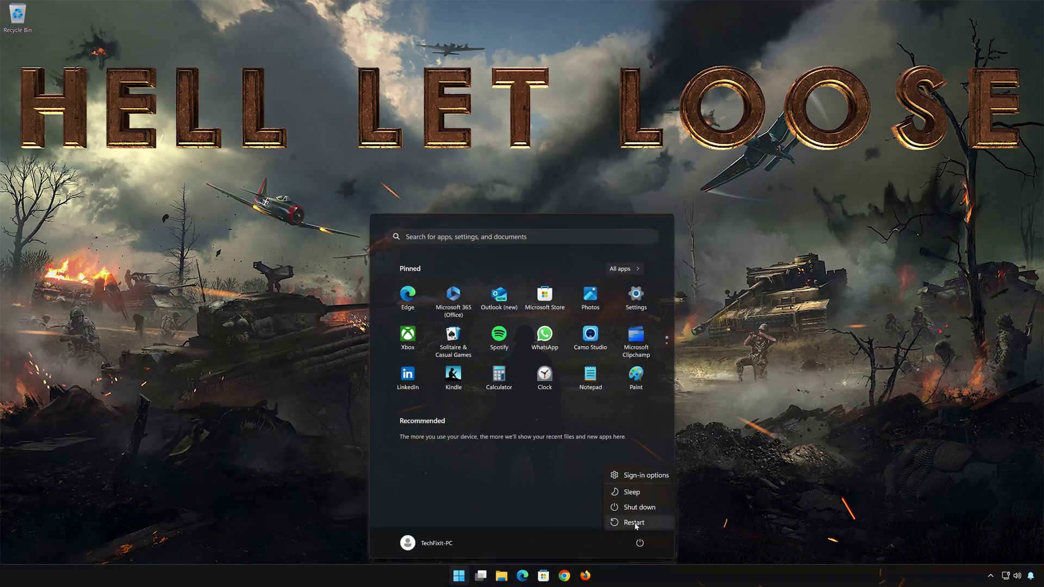
{"action": "left_click", "coordinate": [635, 523]}
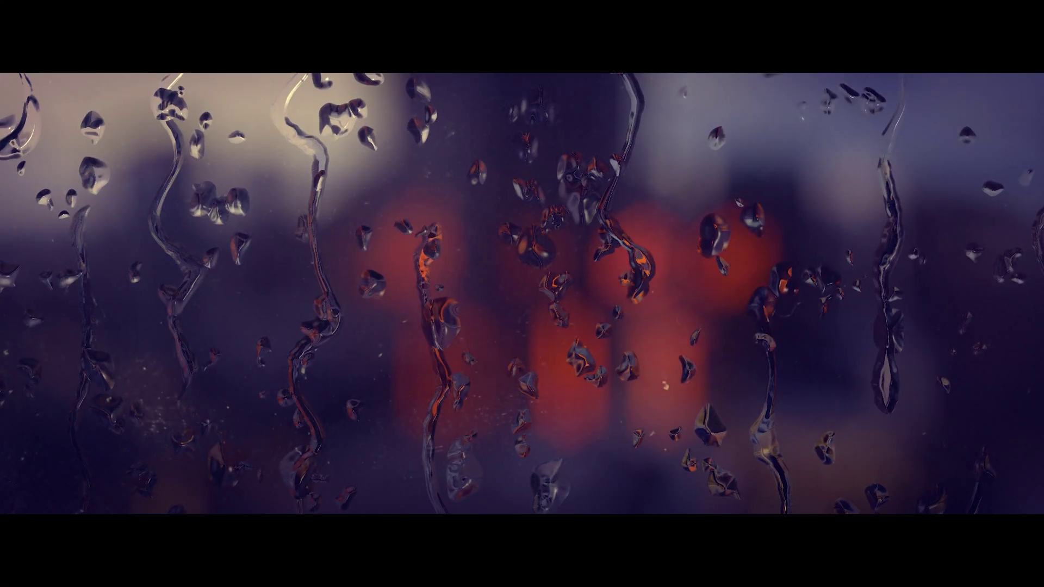